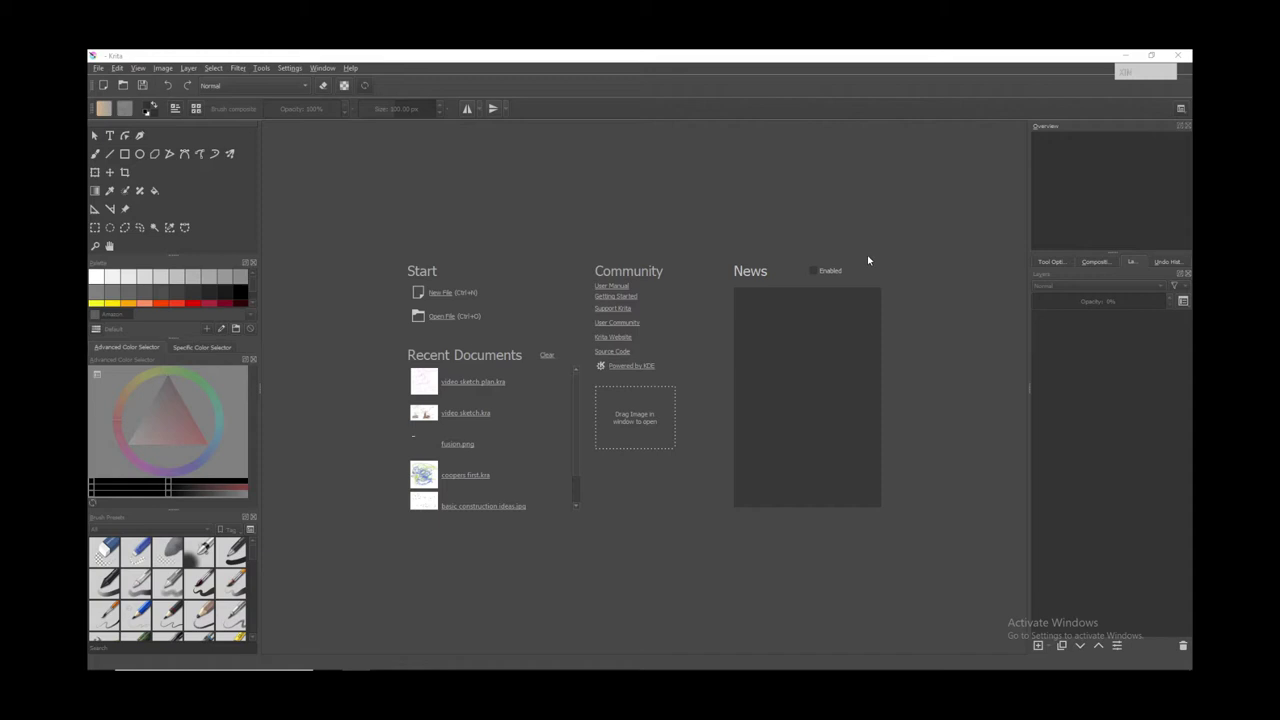
- Create a new blank 3500 × 2500 pixel canvas in Krita
left_click(440, 293)
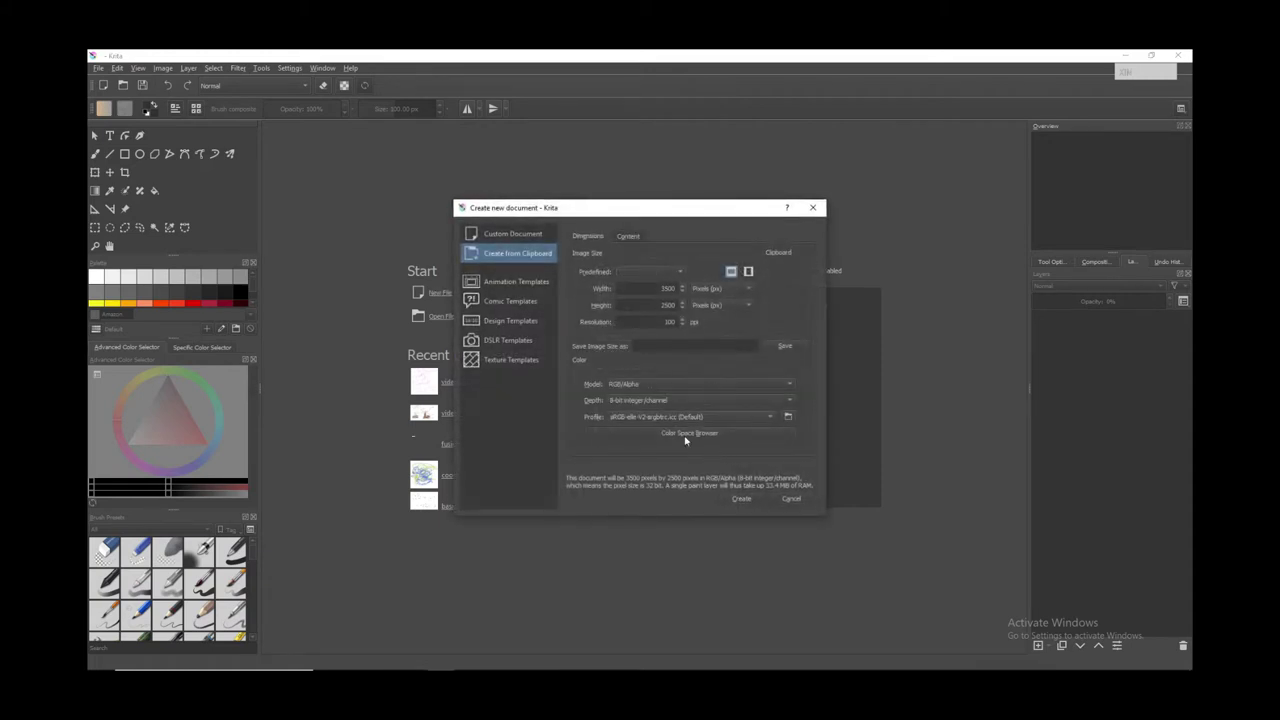
left_click(524, 264)
left_click(740, 498)
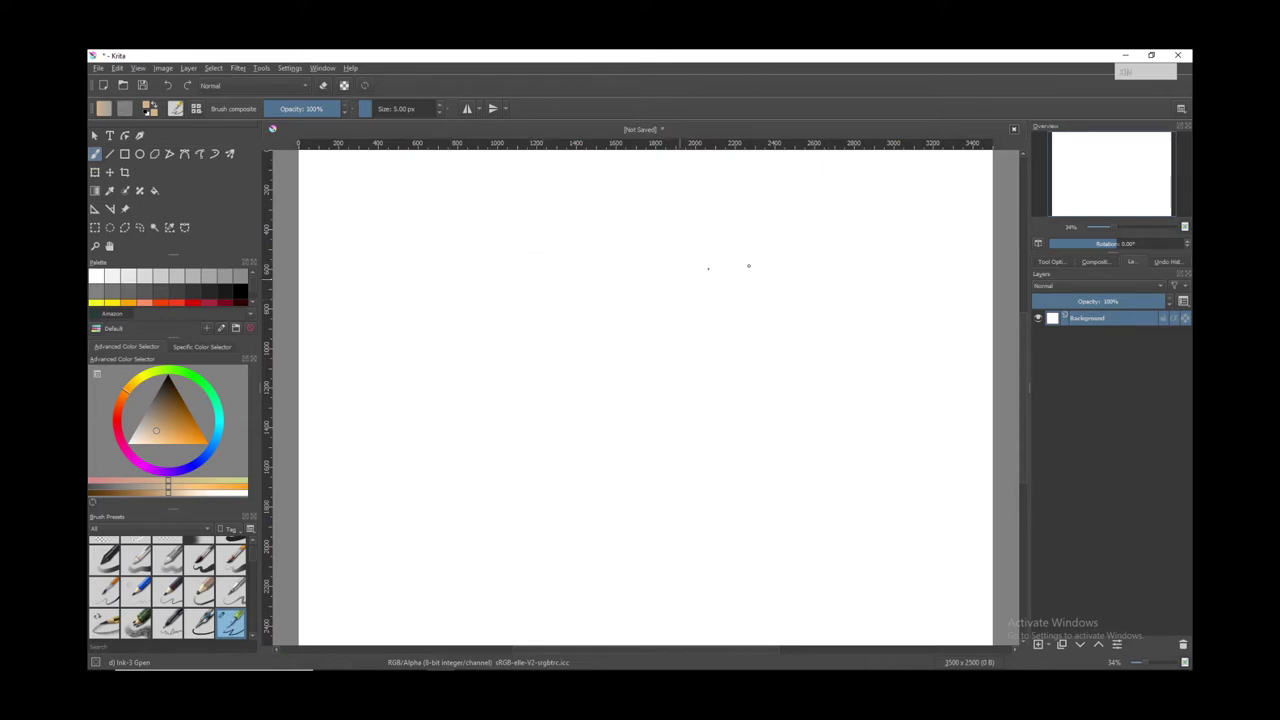
mouse_move(640, 660)
left_click(1090, 660)
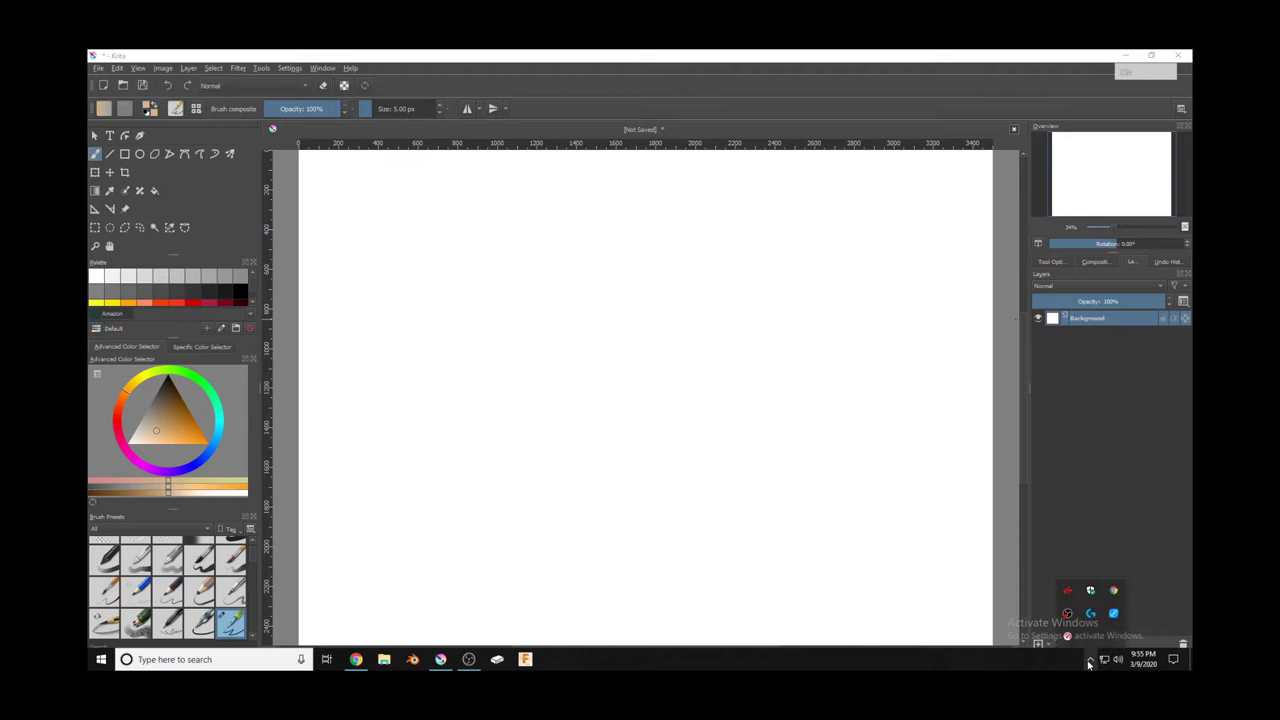
- Map the VEIKK pen tablet to Monitor1 in its driver settings, then close the driver
double_click(1117, 616)
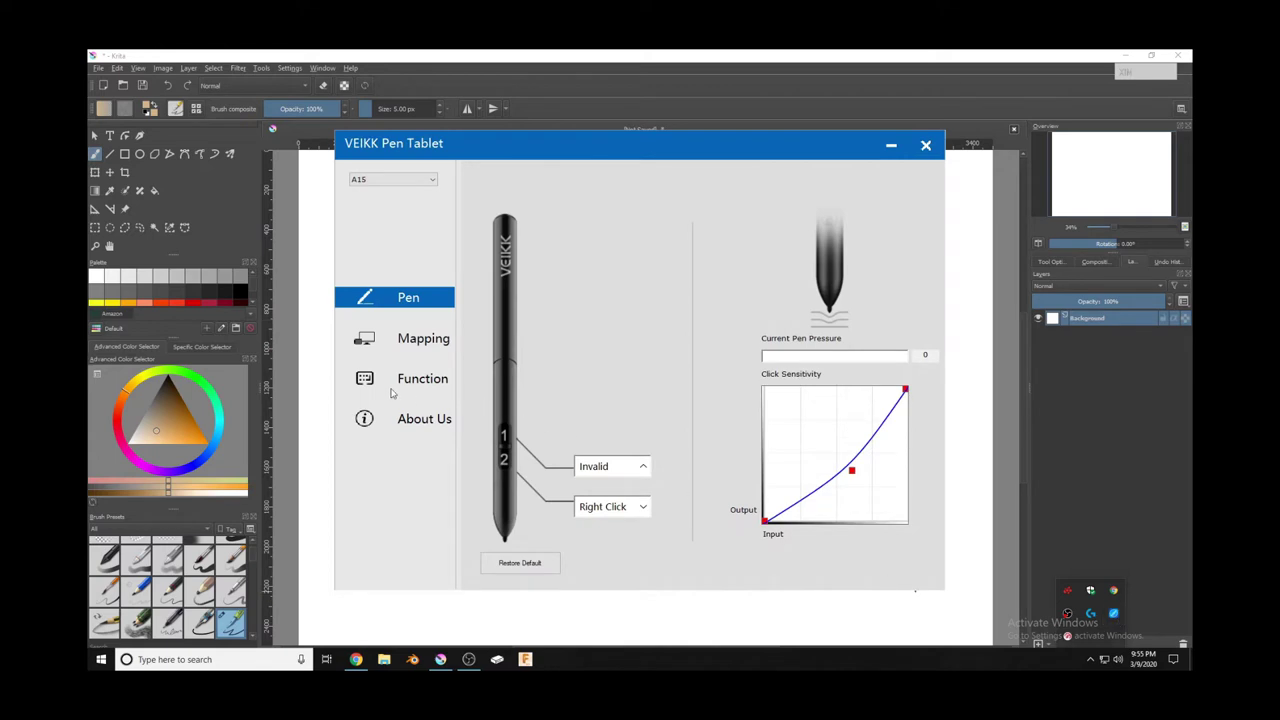
left_click(395, 338)
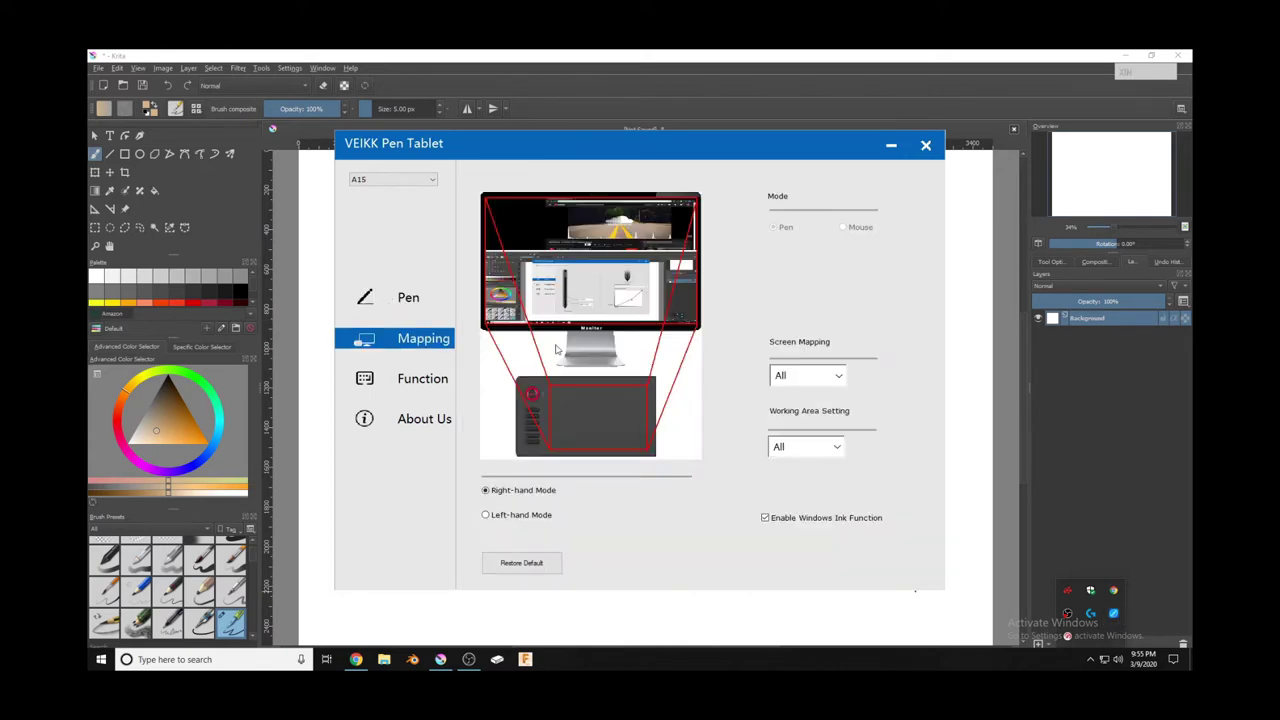
left_click(838, 376)
left_click(804, 420)
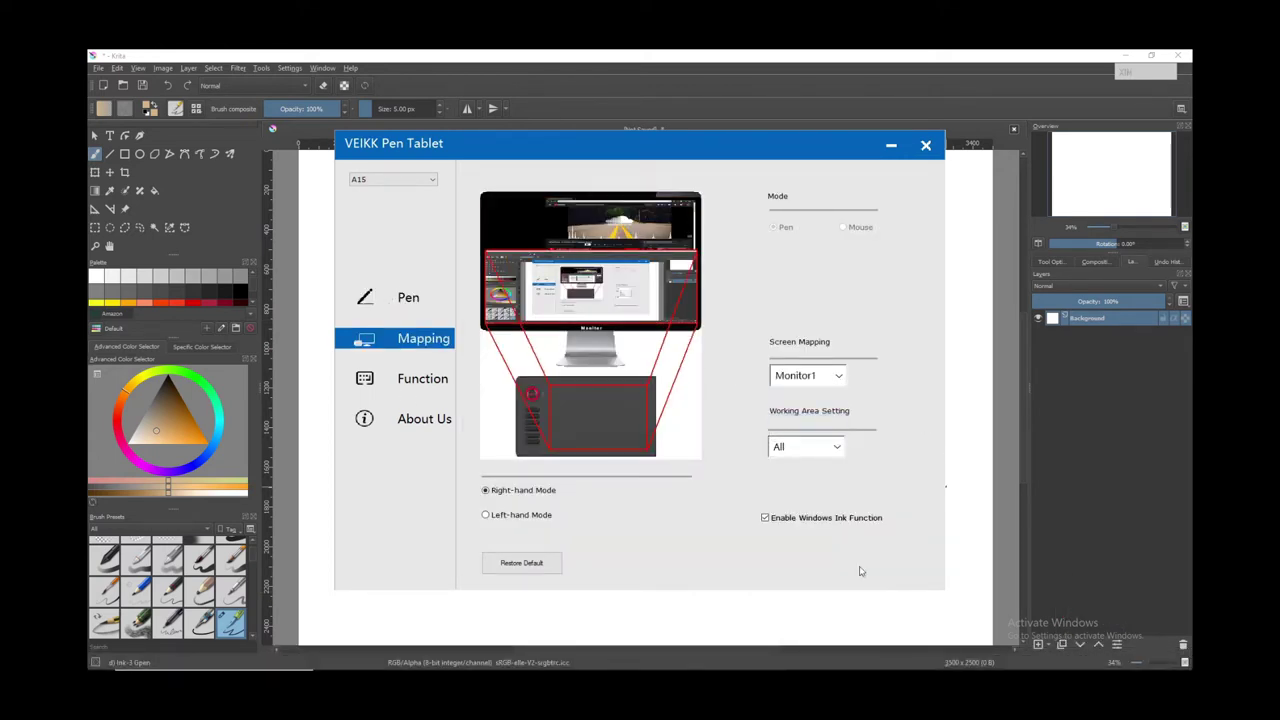
left_click(926, 145)
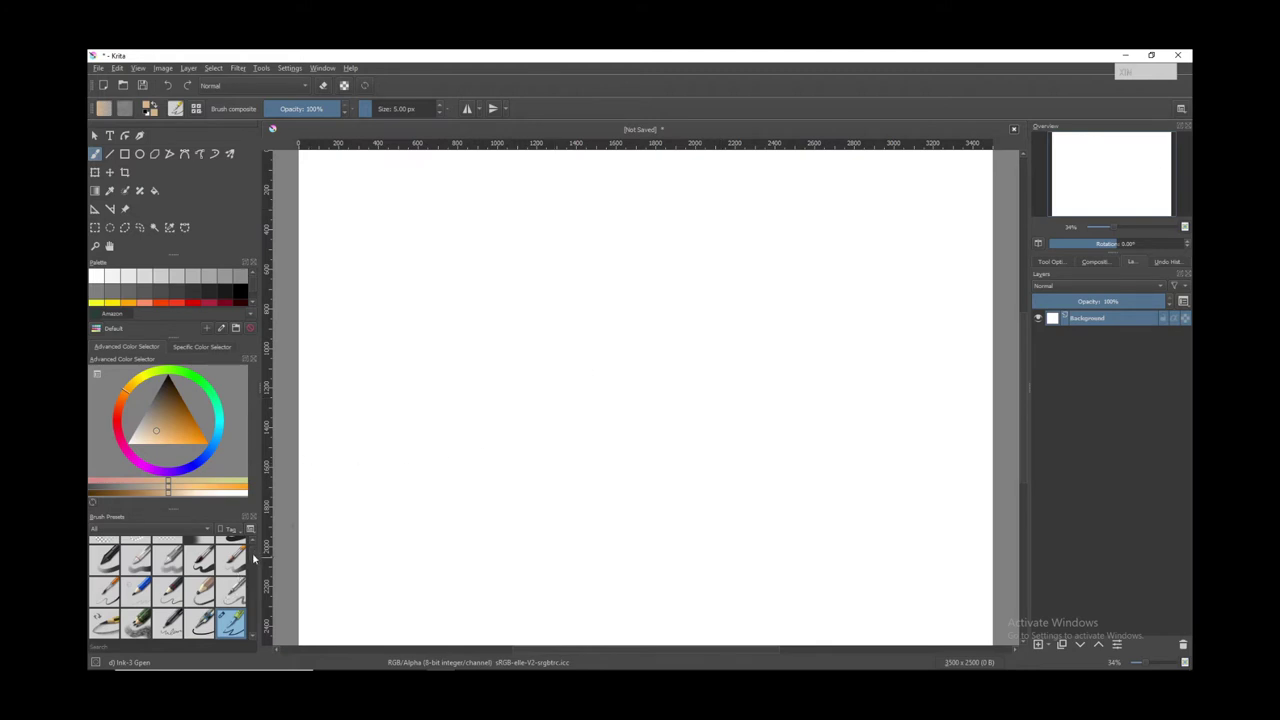
scroll(253, 568, "down", 2)
scroll(252, 572, "down", 2)
scroll(252, 572, "down", 2)
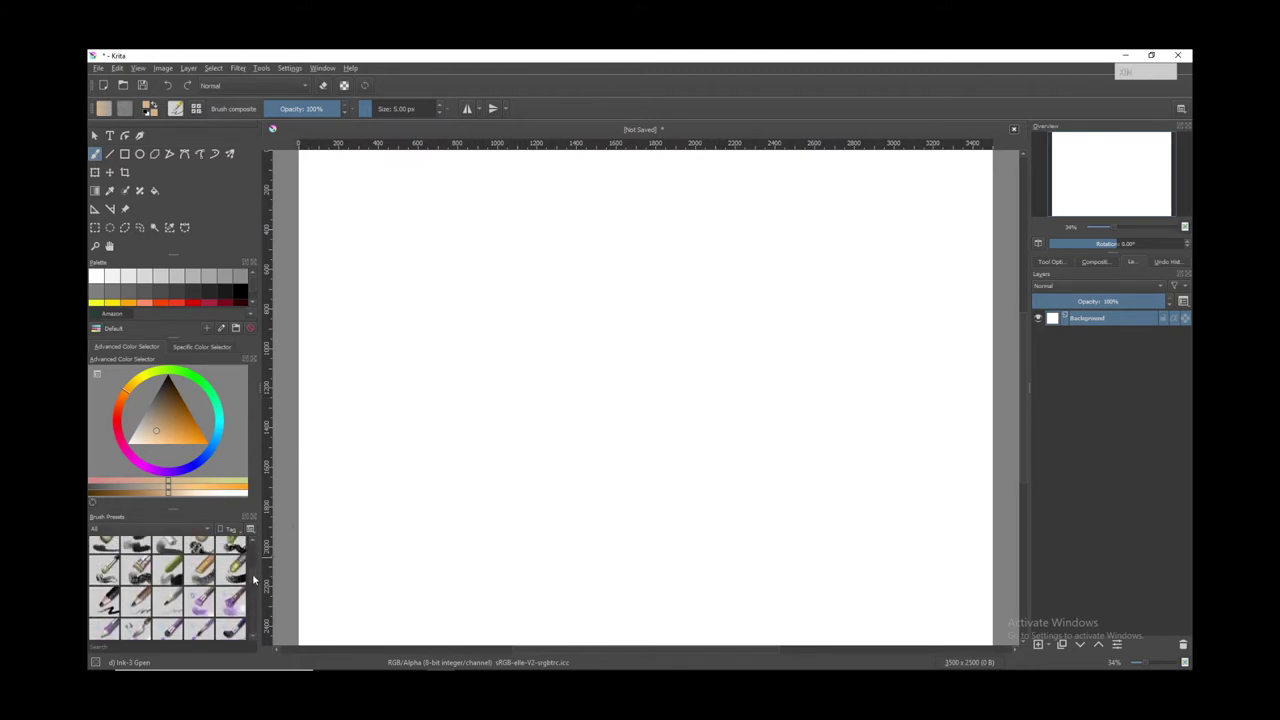
scroll(252, 571, "up", 2)
scroll(252, 569, "up", 2)
scroll(252, 567, "up", 2)
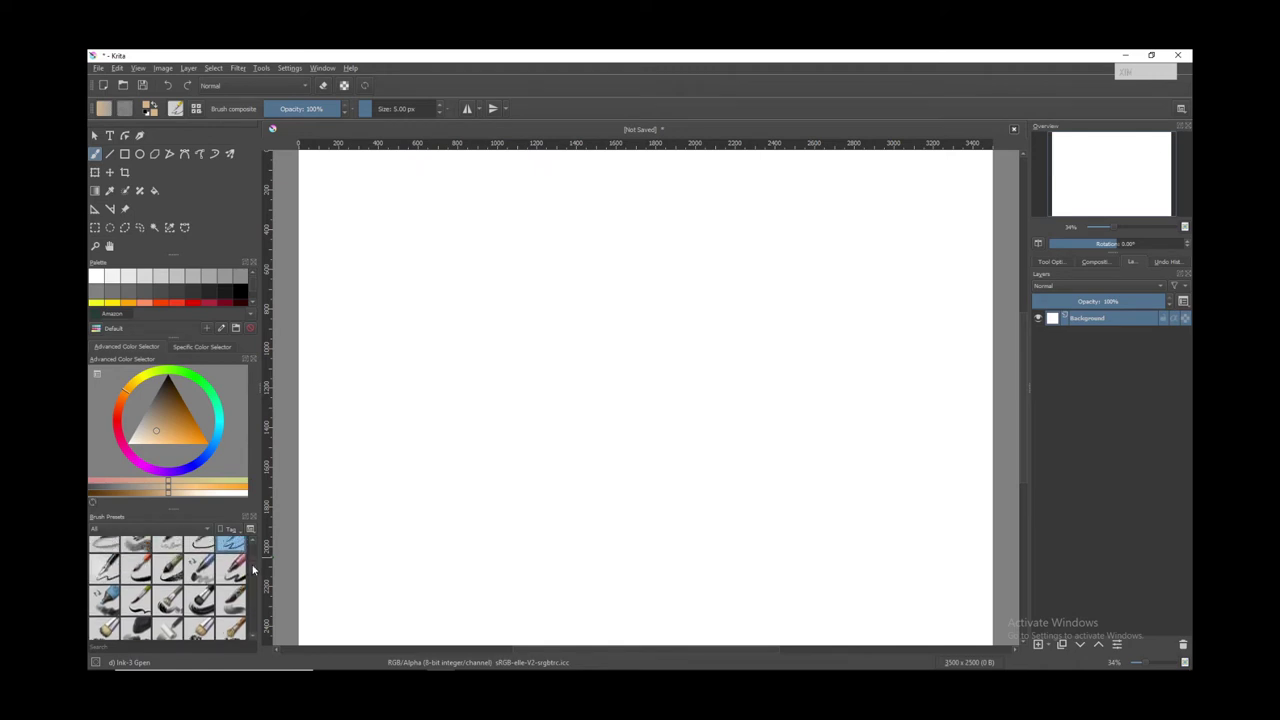
scroll(252, 567, "up", 2)
scroll(253, 568, "up", 2)
scroll(253, 568, "up", 1)
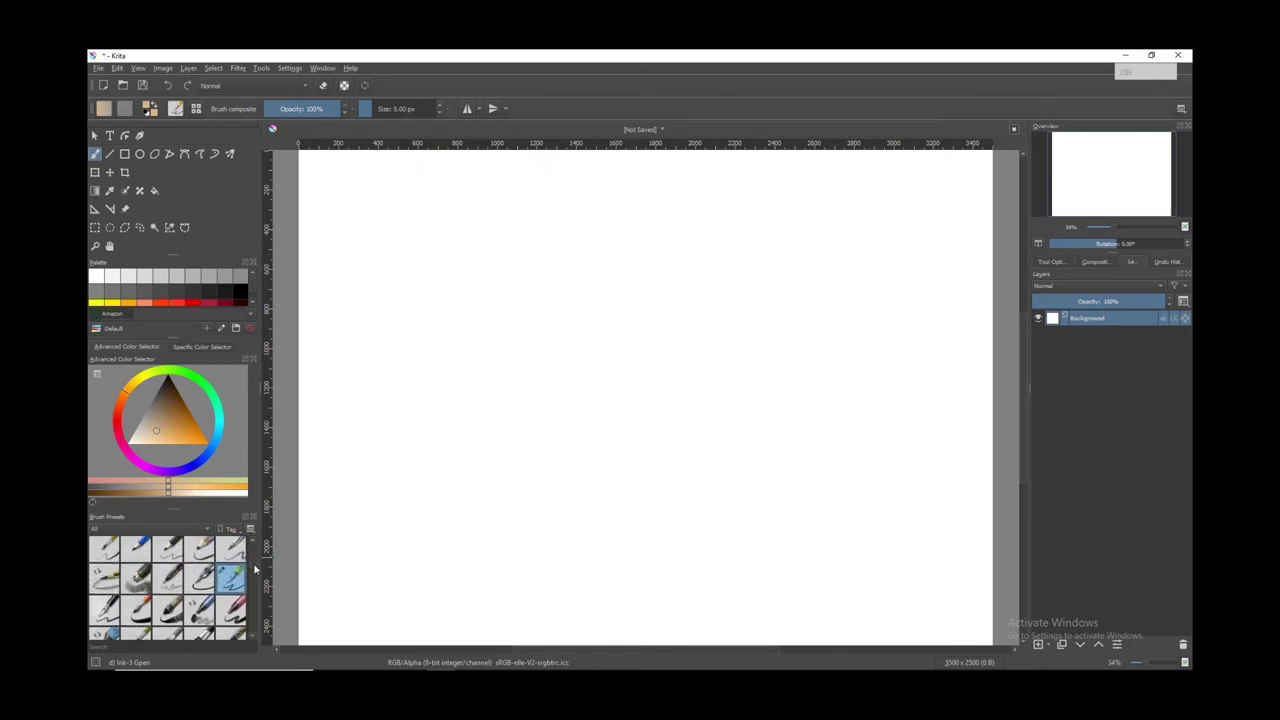
scroll(236, 562, "up", 2)
- Choose the Pencil preset and sketch a large four-armed X outline on the left
left_click(200, 548)
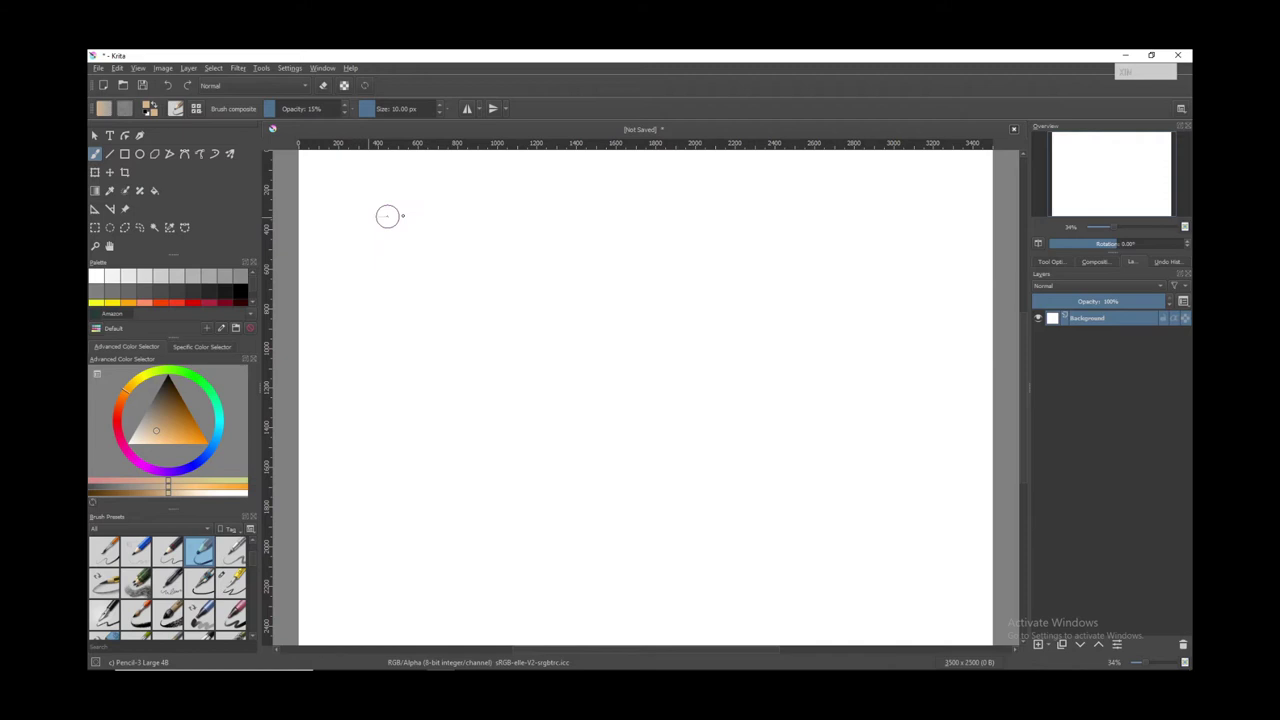
mouse_move(375, 217)
left_mouse_down()
mouse_move(424, 231)
mouse_move(526, 211)
mouse_move(593, 249)
mouse_move(541, 397)
mouse_move(466, 438)
mouse_move(329, 444)
mouse_move(405, 342)
mouse_move(357, 205)
mouse_move(421, 218)
left_mouse_up()
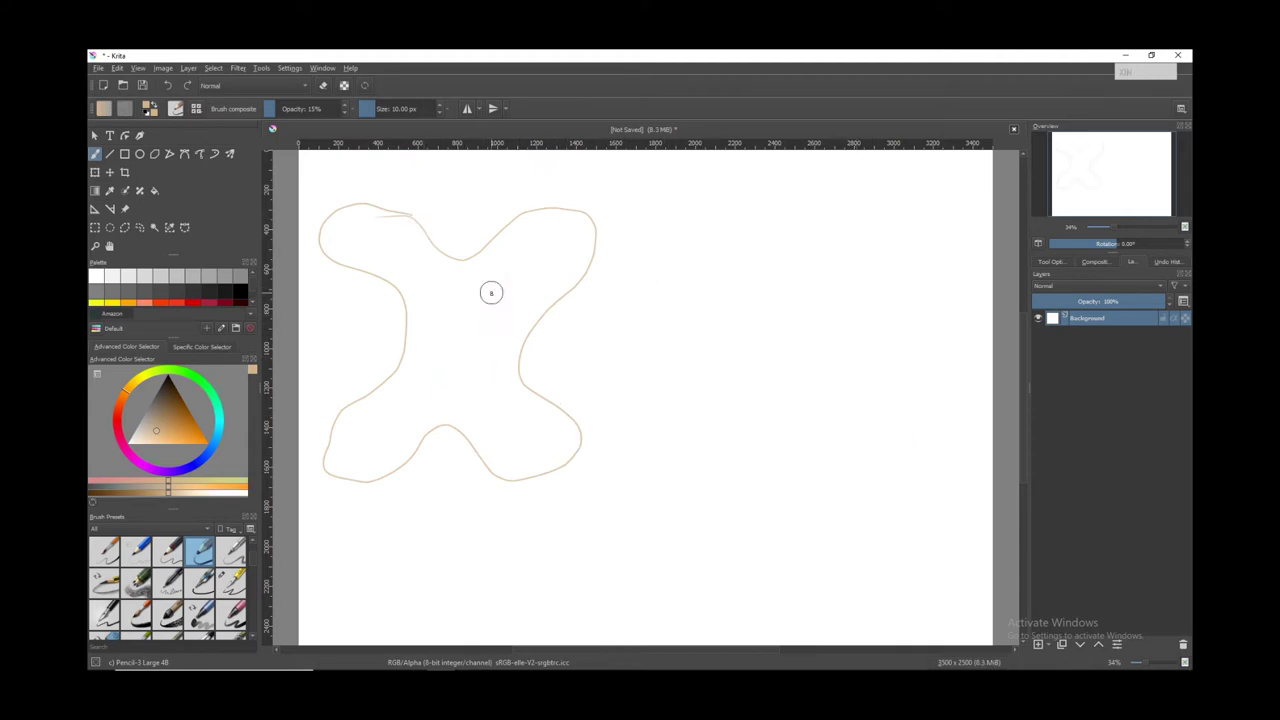
- Lower the brush Stabilizer Delay to a few pixels in Tool Options
left_click(1104, 263)
left_click(1056, 262)
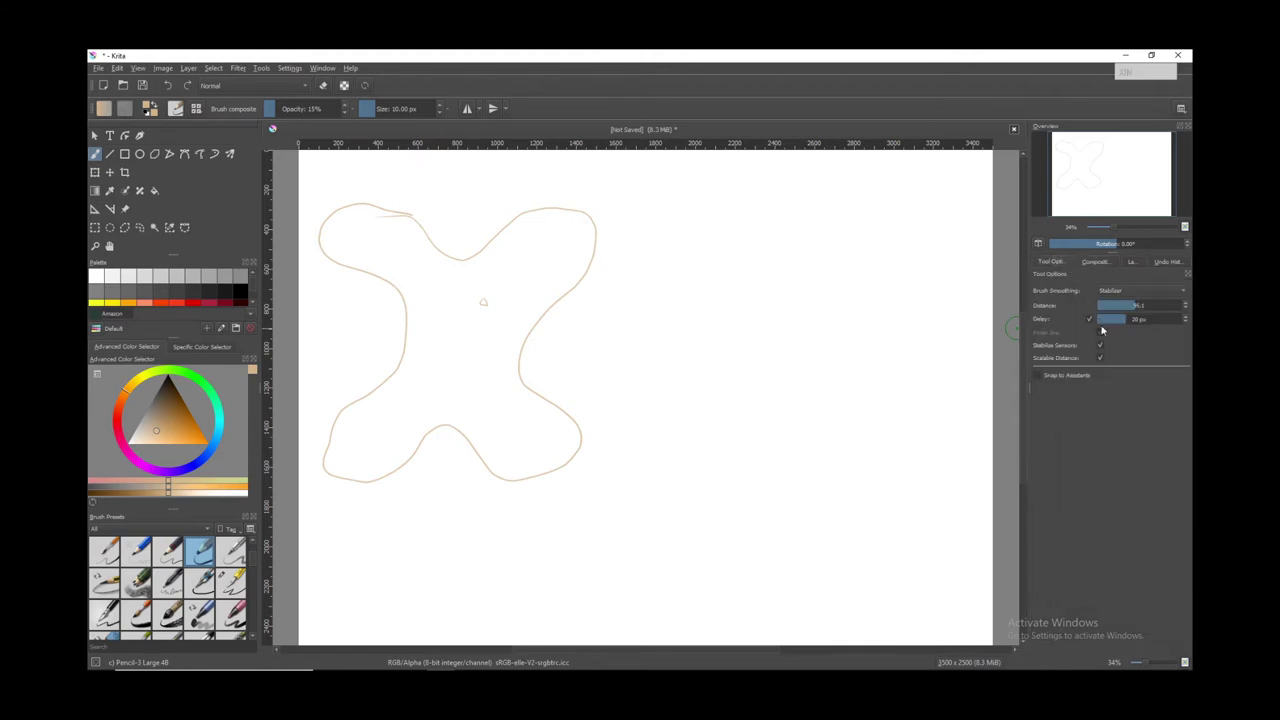
left_click_drag(1121, 320, 1112, 307)
- Draw small holes at the X's centre and four arm tips, plus an arc above
mouse_move(448, 300)
left_mouse_down()
mouse_move(436, 342)
mouse_move(477, 346)
left_mouse_up()
left_click_drag(344, 222, 346, 224)
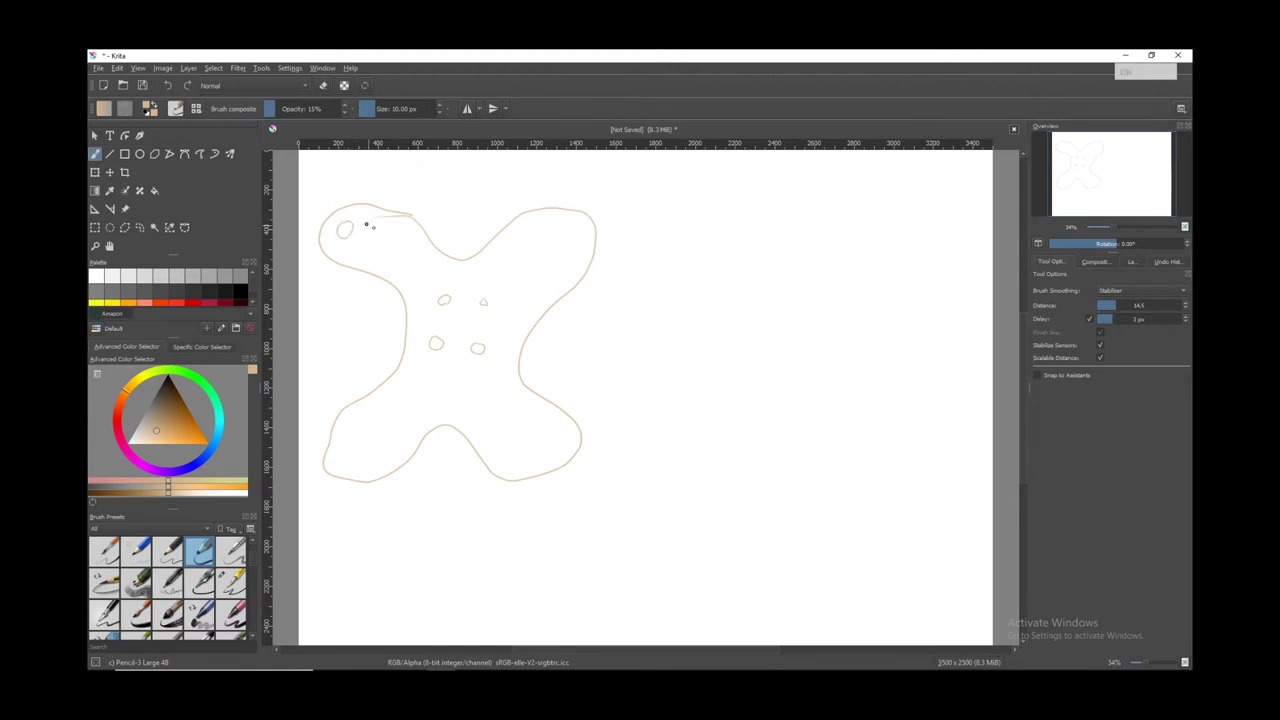
left_click_drag(563, 232, 565, 234)
left_click_drag(530, 450, 532, 452)
left_click_drag(356, 452, 360, 456)
mouse_move(438, 200)
left_mouse_down()
mouse_move(474, 200)
mouse_move(446, 180)
mouse_move(464, 176)
left_mouse_up()
- Draw a circle right of the X and write 200X200mm along the top
mouse_move(845, 263)
left_mouse_down()
mouse_move(887, 428)
mouse_move(827, 256)
left_mouse_up()
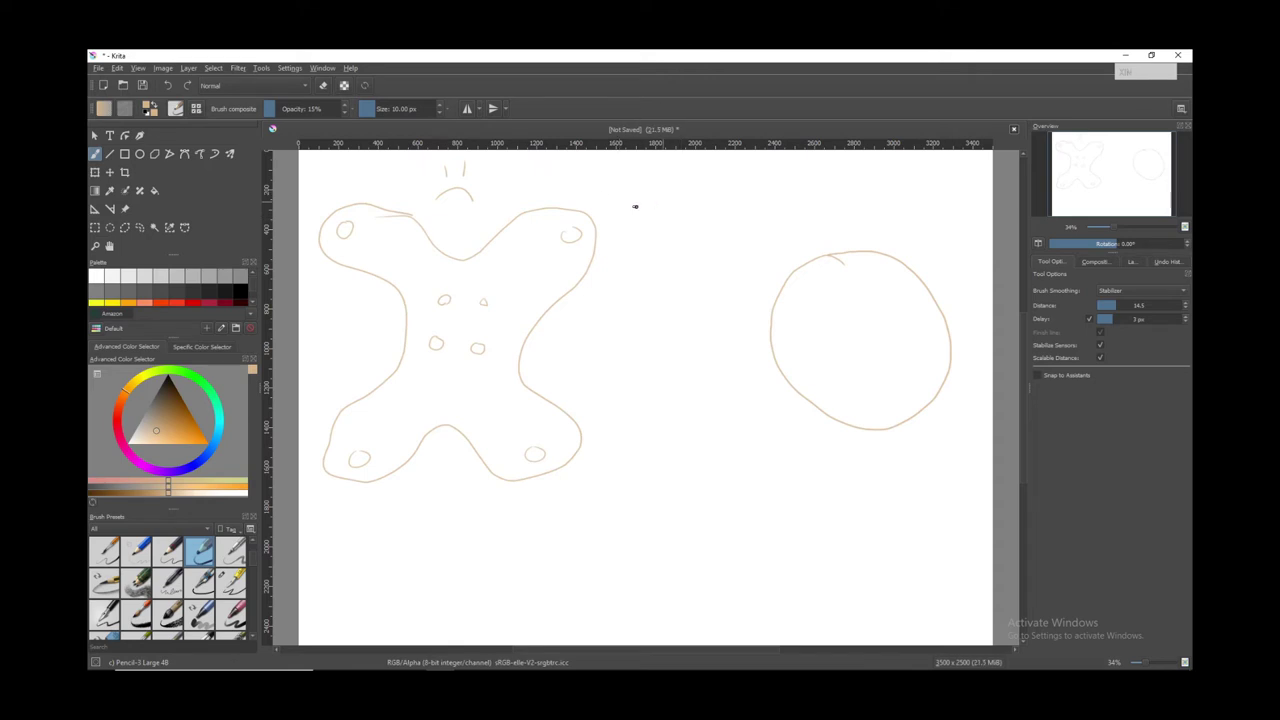
mouse_move(634, 176)
left_mouse_down()
mouse_move(646, 194)
mouse_move(788, 186)
mouse_move(704, 192)
left_mouse_up()
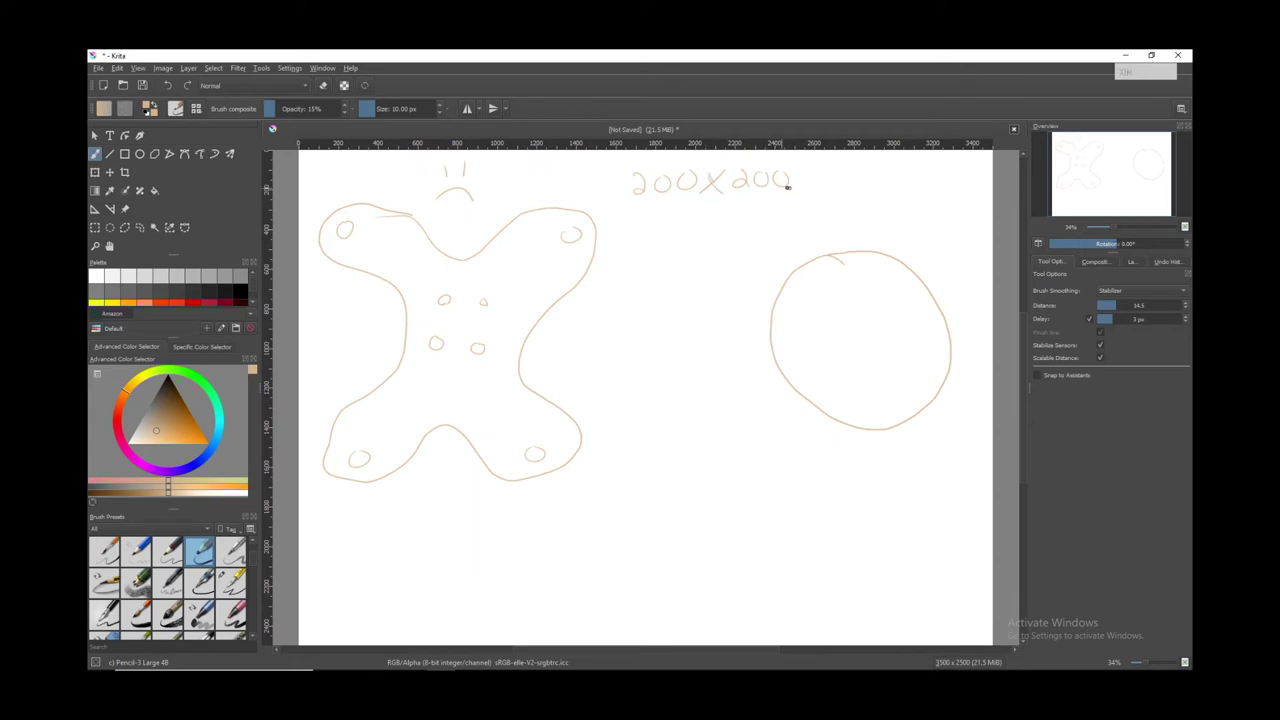
left_click_drag(796, 188, 836, 188)
- Label the circle 175 and draw a radius line to its edge
mouse_move(848, 326)
left_mouse_down()
mouse_move(844, 348)
mouse_move(914, 324)
left_mouse_up()
left_click(851, 349)
left_click_drag(792, 386, 804, 374)
mouse_move(830, 343)
left_mouse_down()
mouse_move(790, 274)
mouse_move(908, 272)
left_mouse_up()
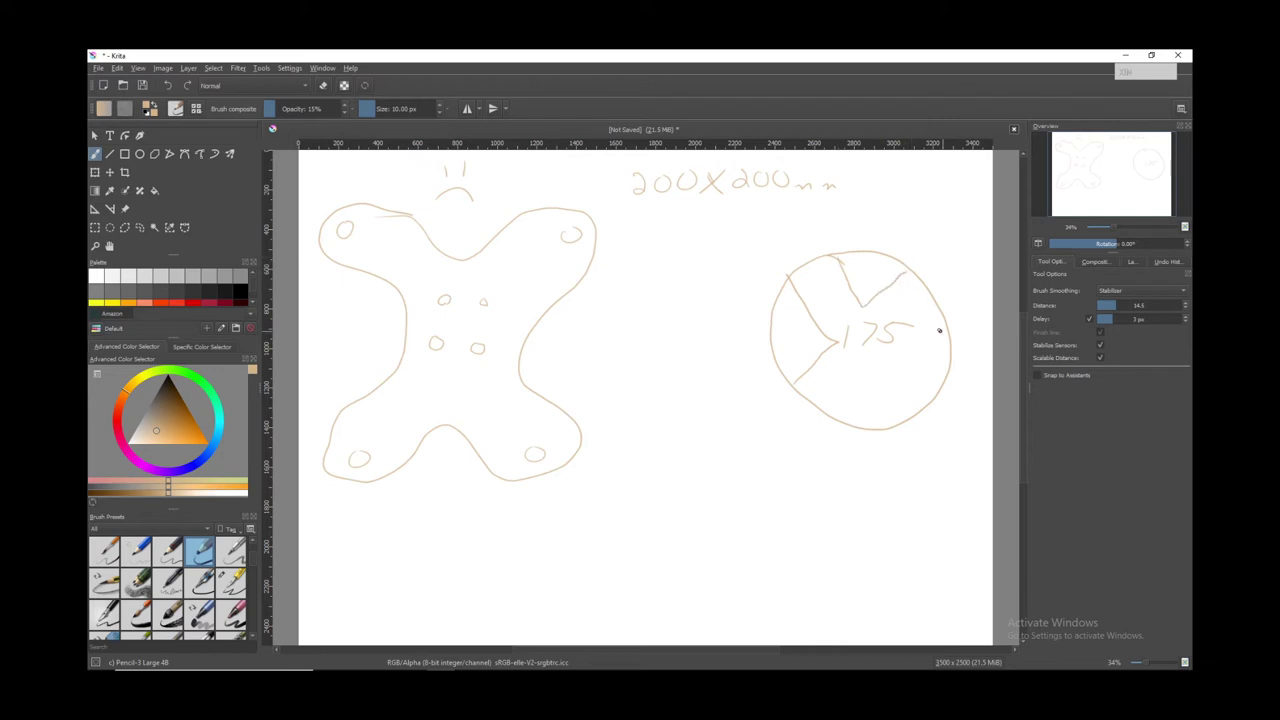
- Draw crossing arms over the 175 circle, with the lower-left arm extending past its edge
mouse_move(942, 317)
left_mouse_down()
mouse_move(897, 343)
mouse_move(926, 395)
left_mouse_up()
left_click_drag(835, 417, 901, 428)
left_click_drag(868, 378, 796, 448)
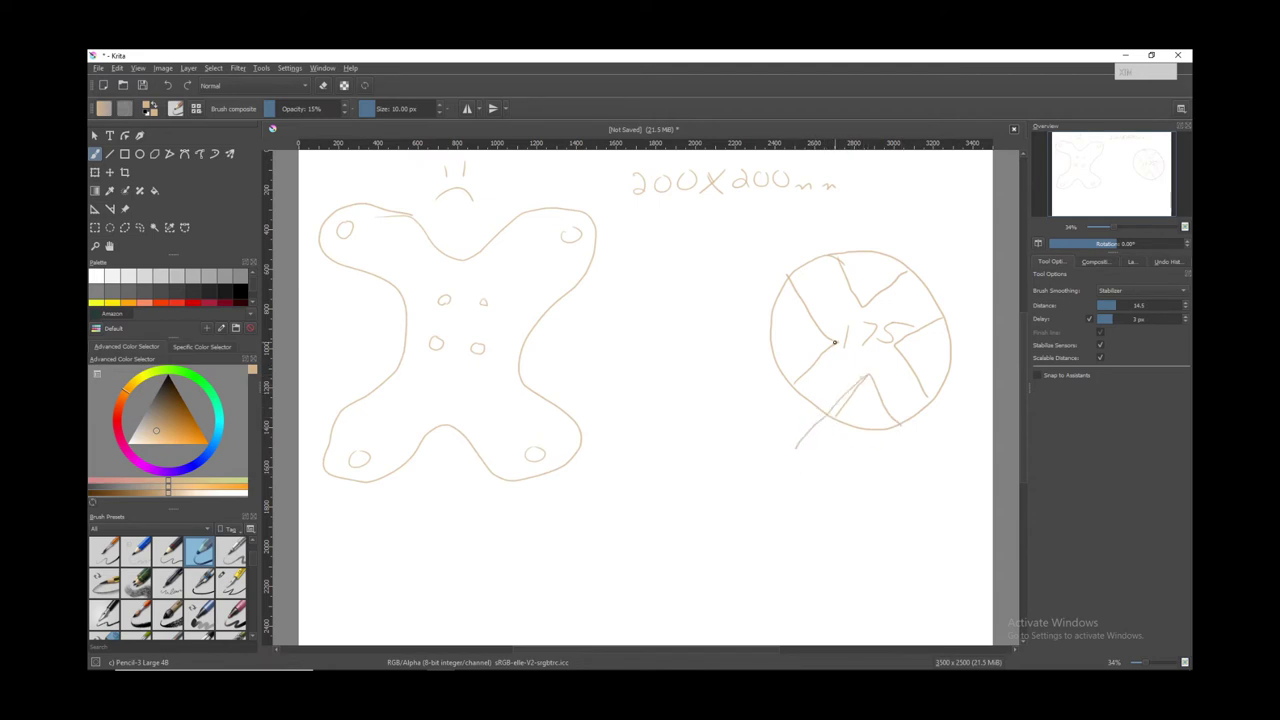
left_click_drag(834, 343, 800, 446)
- Add tabs with holes to the lower-left and top-left arms, and a right arm tab
left_click_drag(791, 422, 786, 424)
mouse_move(851, 295)
left_mouse_down()
mouse_move(776, 246)
mouse_move(848, 294)
left_mouse_up()
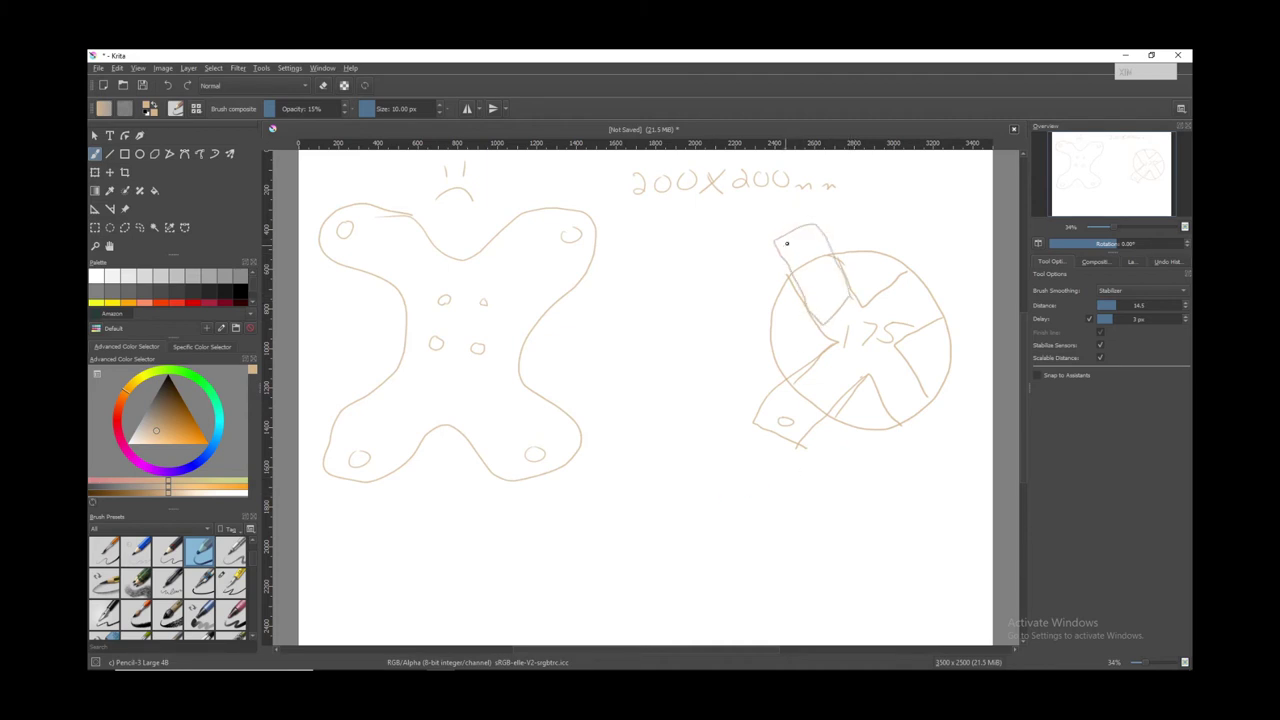
left_click_drag(784, 240, 814, 240)
mouse_move(880, 298)
left_mouse_down()
mouse_move(918, 320)
mouse_move(876, 305)
left_mouse_up()
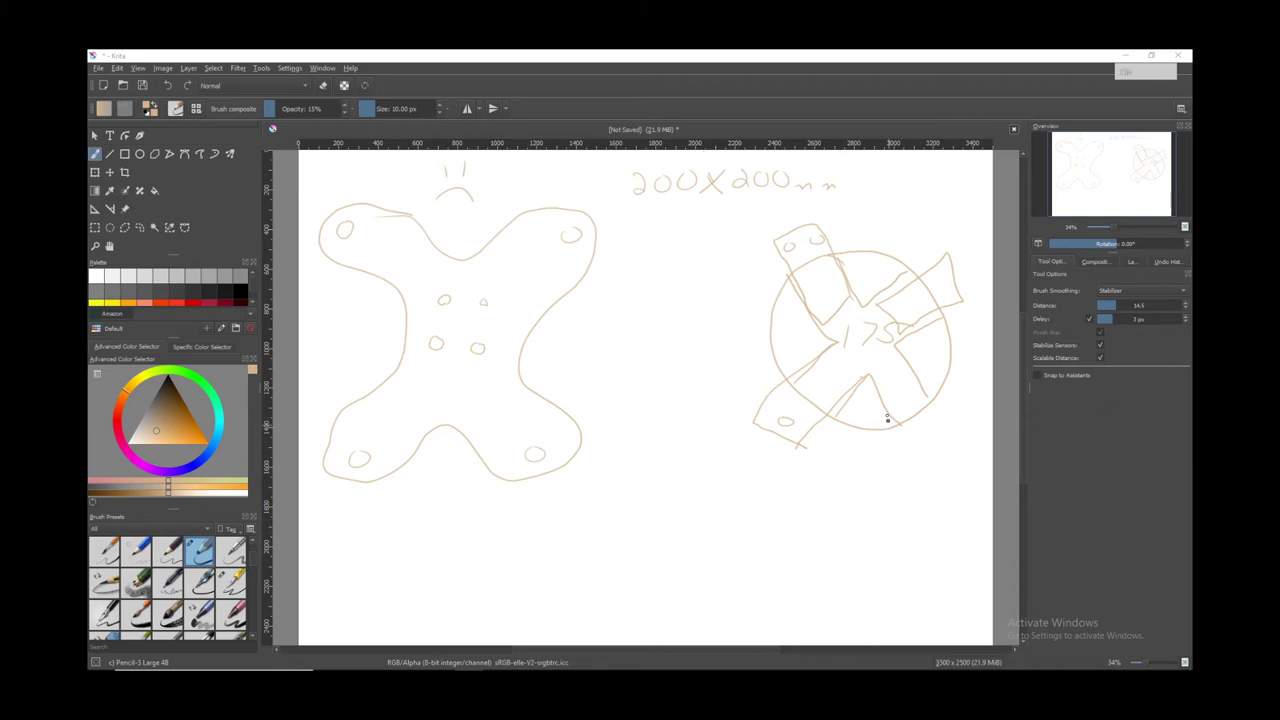
- Extend the lower-right arm with a tip hole and sketch a small tapered piece
mouse_move(872, 375)
left_mouse_down()
mouse_move(929, 455)
mouse_move(890, 350)
left_mouse_up()
left_click_drag(938, 440, 940, 442)
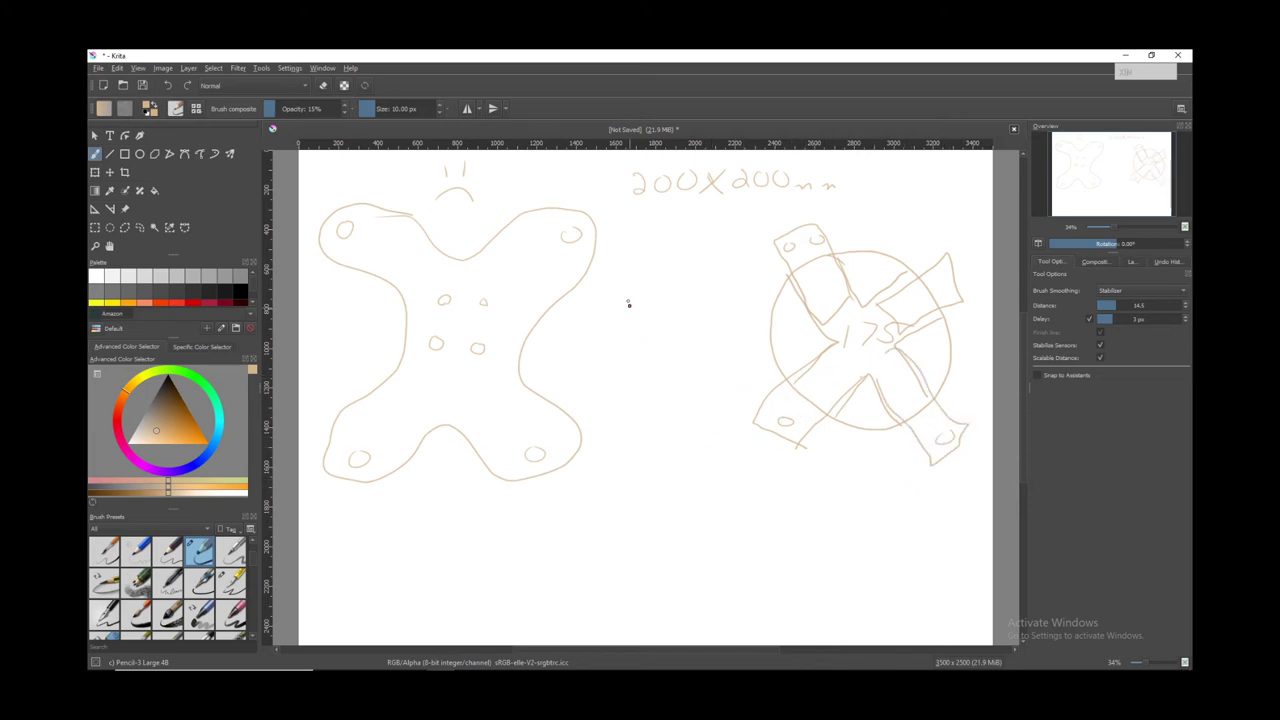
mouse_move(628, 296)
left_mouse_down()
mouse_move(658, 368)
mouse_move(678, 366)
mouse_move(676, 282)
mouse_move(630, 297)
left_mouse_up()
- Sketch a four-armed cross piece below the drawings with a hole in its left arm
left_click_drag(799, 447, 805, 443)
mouse_move(634, 466)
left_mouse_down()
mouse_move(678, 508)
mouse_move(731, 488)
mouse_move(656, 430)
mouse_move(636, 468)
left_mouse_up()
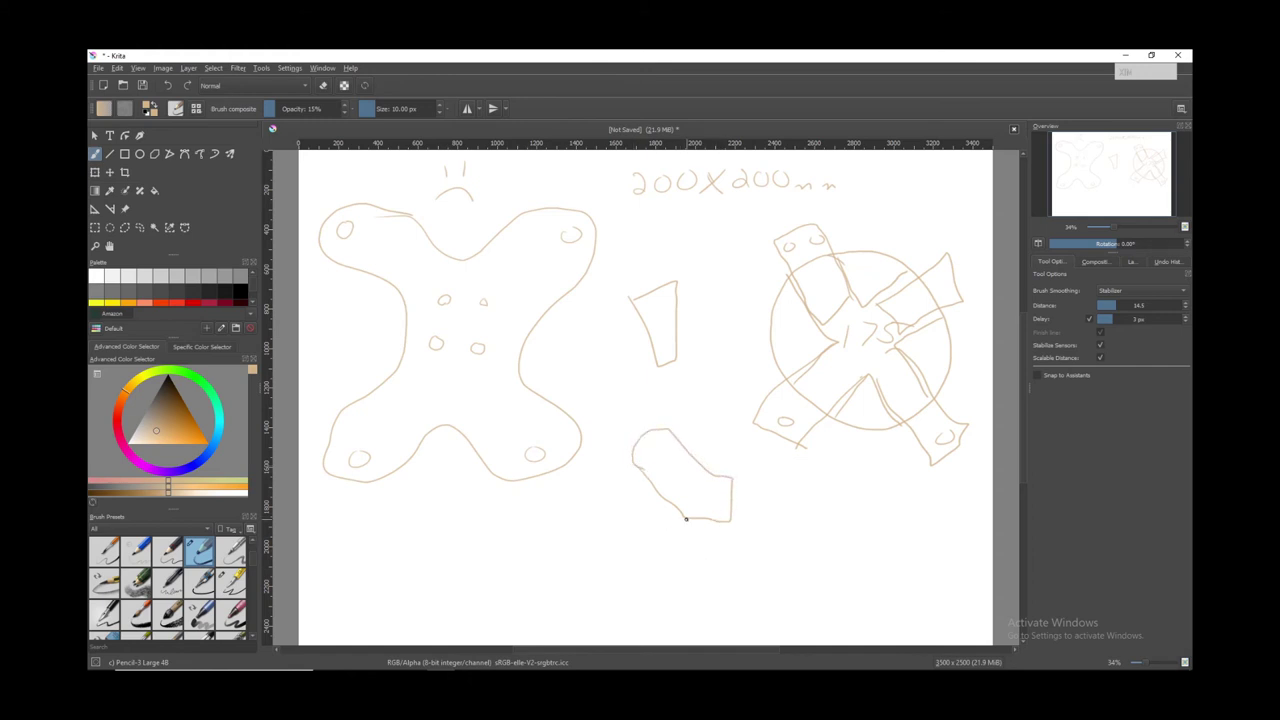
mouse_move(682, 520)
left_mouse_down()
mouse_move(692, 603)
mouse_move(716, 600)
mouse_move(730, 525)
mouse_move(686, 520)
mouse_move(768, 527)
mouse_move(733, 560)
mouse_move(794, 610)
mouse_move(816, 580)
mouse_move(778, 548)
mouse_move(790, 482)
mouse_move(754, 476)
mouse_move(792, 492)
mouse_move(805, 451)
left_mouse_up()
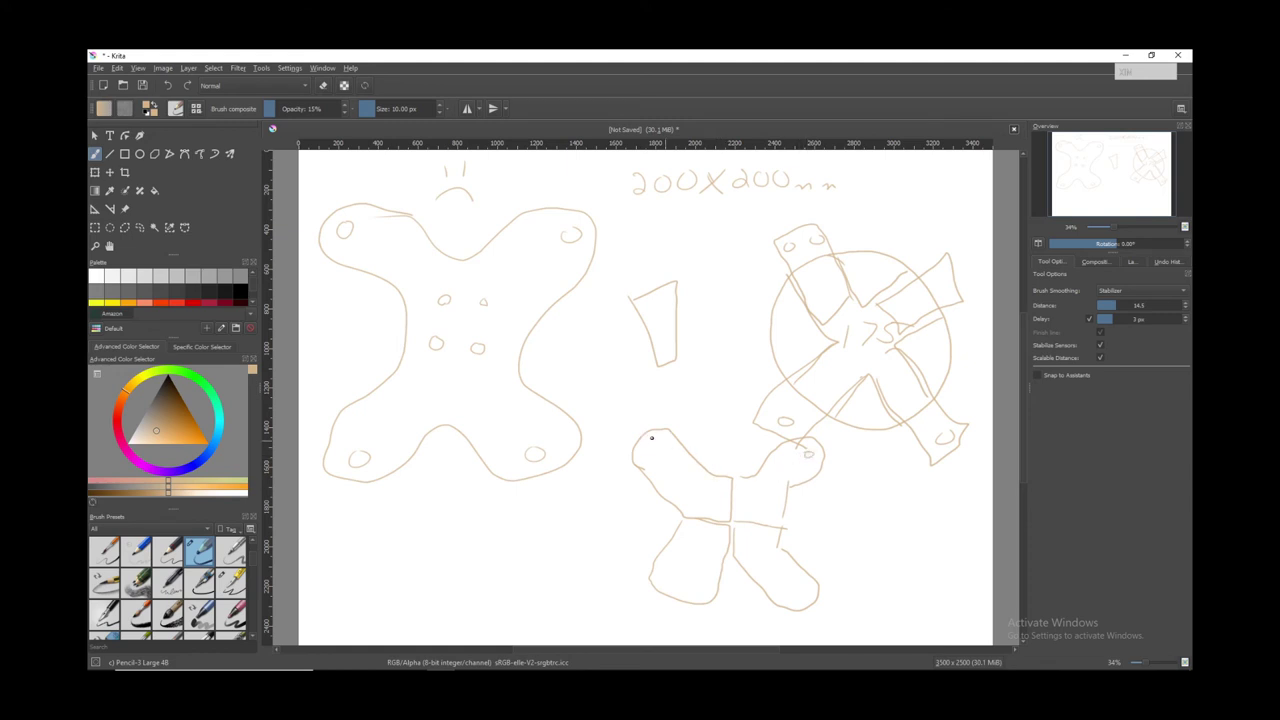
left_click_drag(648, 442, 650, 441)
- Switch to grey and add bolt holes to the cross piece's two lower arms
left_click(192, 289)
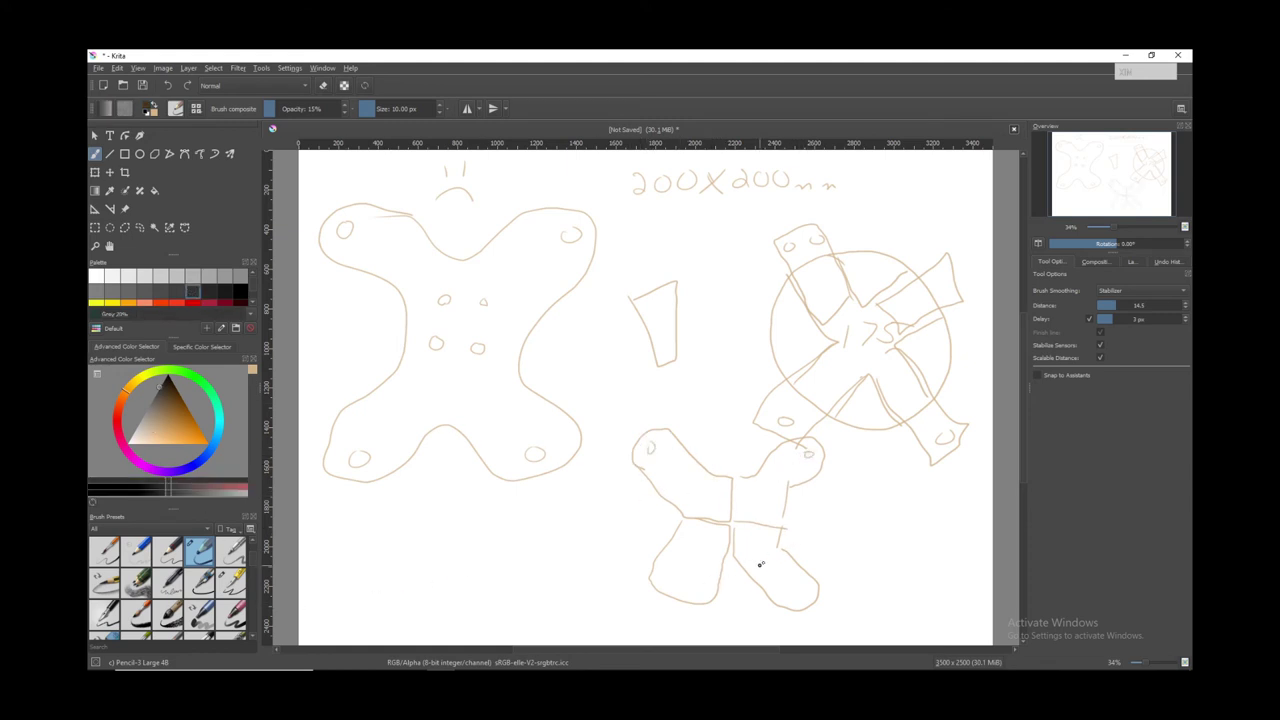
left_click_drag(800, 585, 806, 586)
left_click_drag(676, 577, 695, 586)
- Draw a large oval below the X with a second edge for thickness
mouse_move(410, 549)
left_mouse_down()
mouse_move(413, 628)
mouse_move(410, 549)
left_mouse_up()
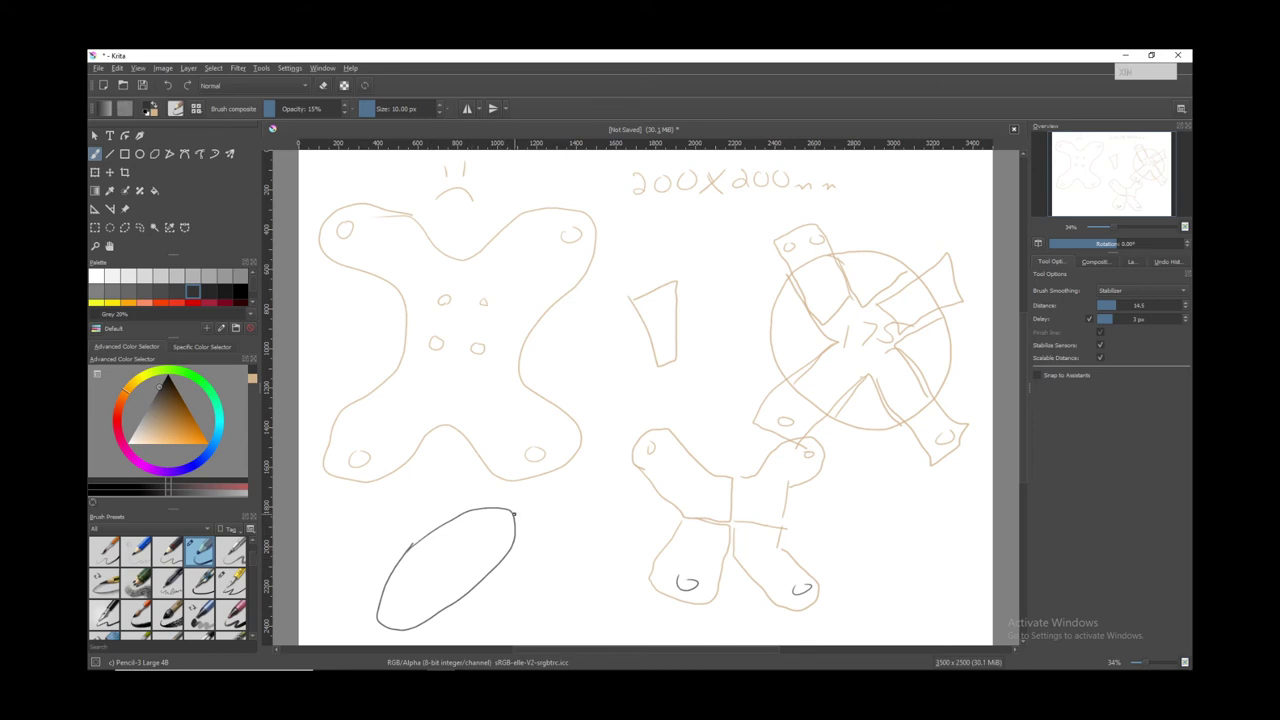
left_click_drag(514, 513, 520, 524)
mouse_move(382, 628)
left_mouse_down()
mouse_move(432, 622)
mouse_move(522, 522)
mouse_move(476, 614)
mouse_move(440, 636)
mouse_move(385, 635)
left_mouse_up()
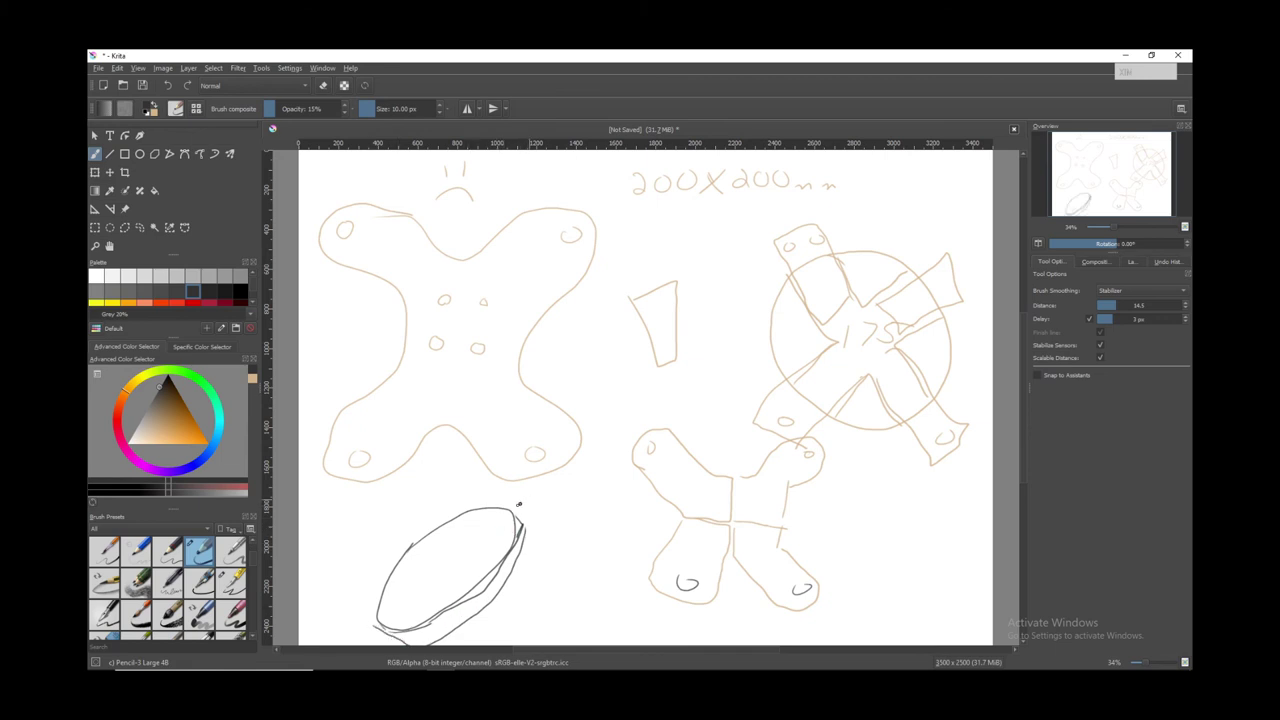
- Draw a grey arm rising up-right from the oval, filled with cross-hatched ribs
mouse_move(511, 505)
left_mouse_down()
mouse_move(532, 490)
mouse_move(558, 505)
mouse_move(555, 525)
mouse_move(540, 540)
mouse_move(502, 498)
left_mouse_up()
left_click_drag(502, 498, 584, 412)
mouse_move(546, 540)
left_mouse_down()
mouse_move(595, 440)
mouse_move(590, 396)
mouse_move(578, 421)
mouse_move(596, 438)
mouse_move(565, 432)
mouse_move(588, 480)
mouse_move(557, 455)
mouse_move(576, 502)
mouse_move(542, 474)
mouse_move(560, 502)
mouse_move(590, 490)
left_mouse_up()
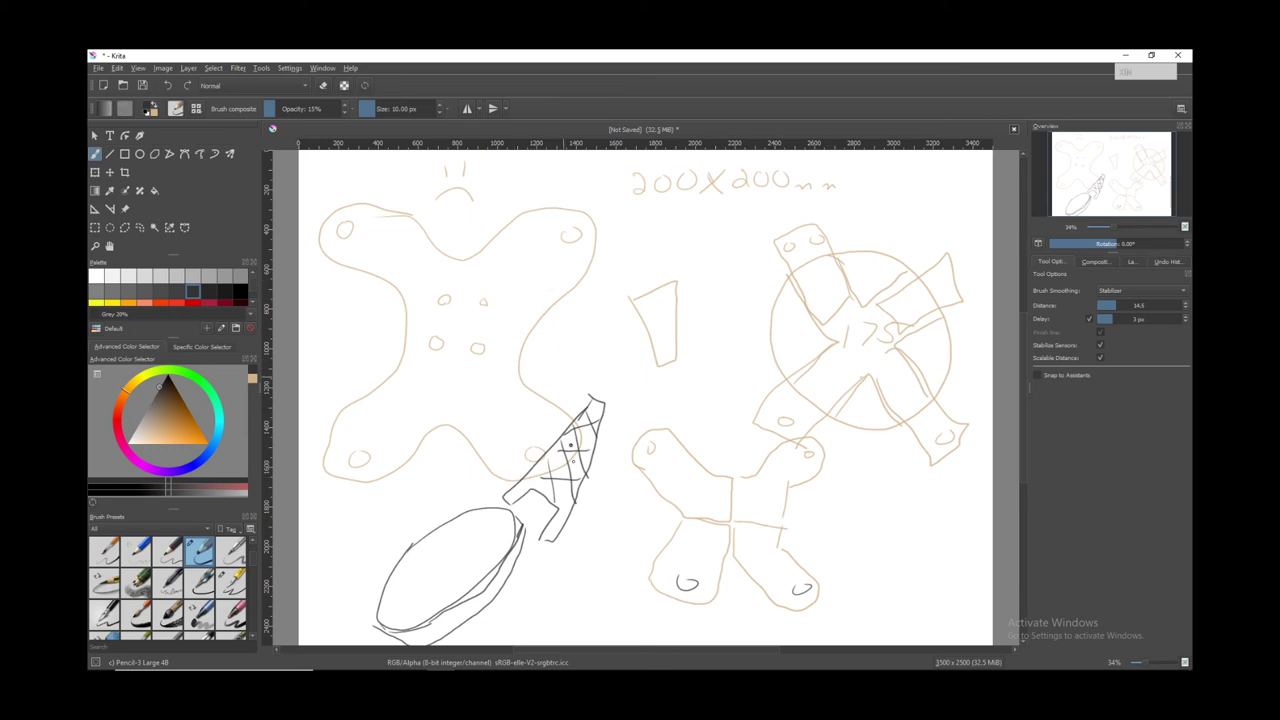
right_click(435, 548)
right_click(502, 571)
- Sketch a curved rib, bottom panel lines and a small rectangular panel inside the grey oval
mouse_move(499, 508)
left_mouse_down()
mouse_move(458, 553)
mouse_move(512, 538)
left_mouse_up()
mouse_move(461, 578)
left_mouse_down()
mouse_move(492, 606)
mouse_move(420, 630)
mouse_move(395, 622)
left_mouse_up()
mouse_move(431, 567)
left_mouse_down()
mouse_move(404, 545)
mouse_move(398, 584)
mouse_move(445, 585)
left_mouse_up()
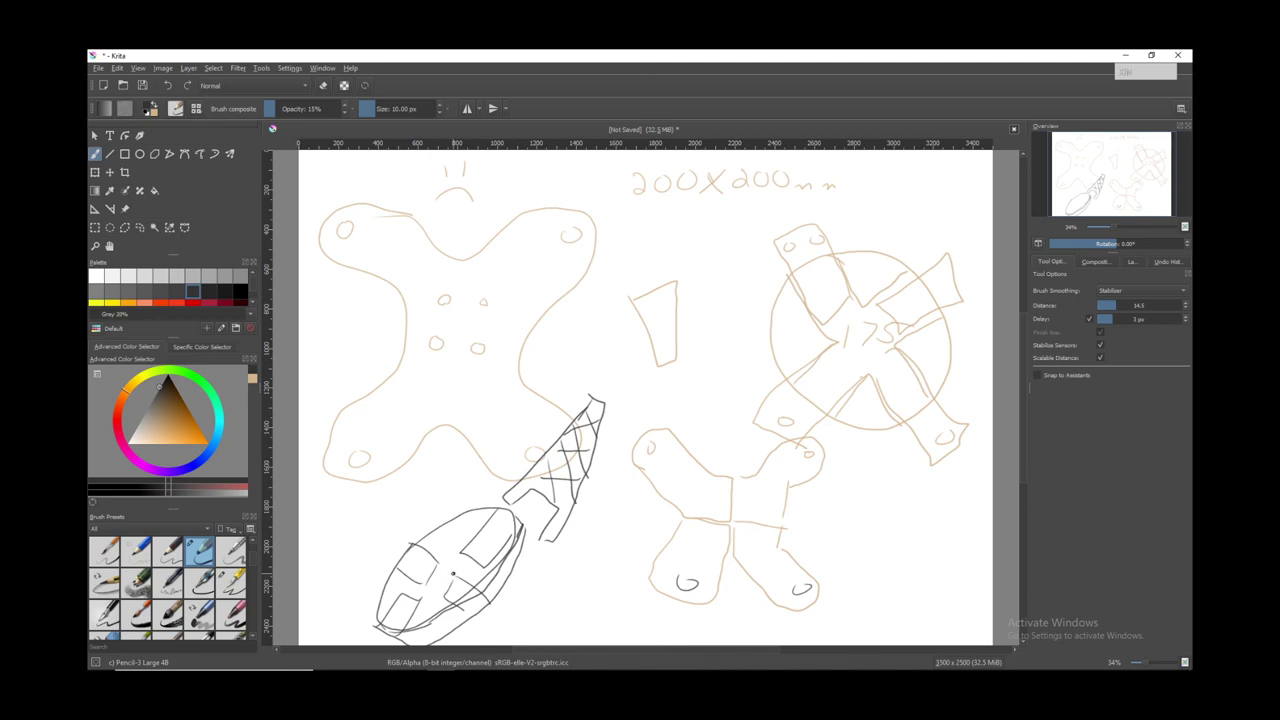